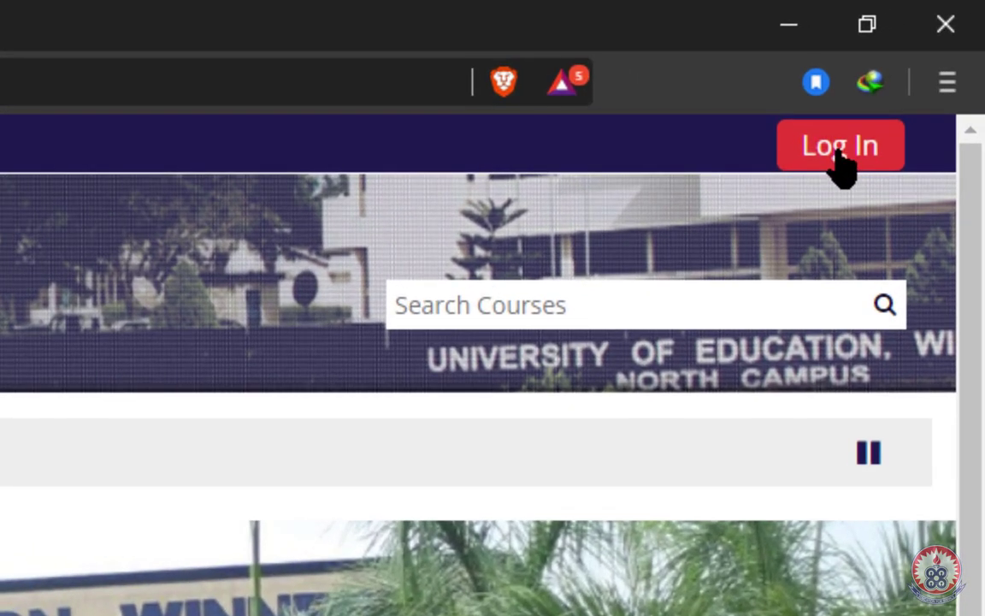
# - Go from the vClass home page to the login page with the red Log In button
pyautogui.click(913, 67)
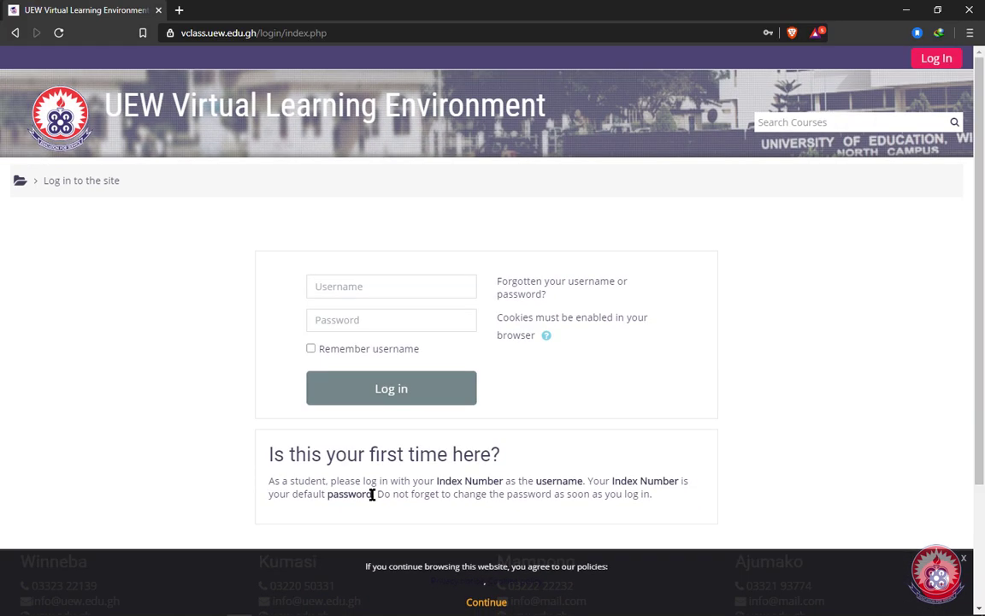
# - Enter the student's index number as the username and as the default password
pyautogui.click(344, 286)
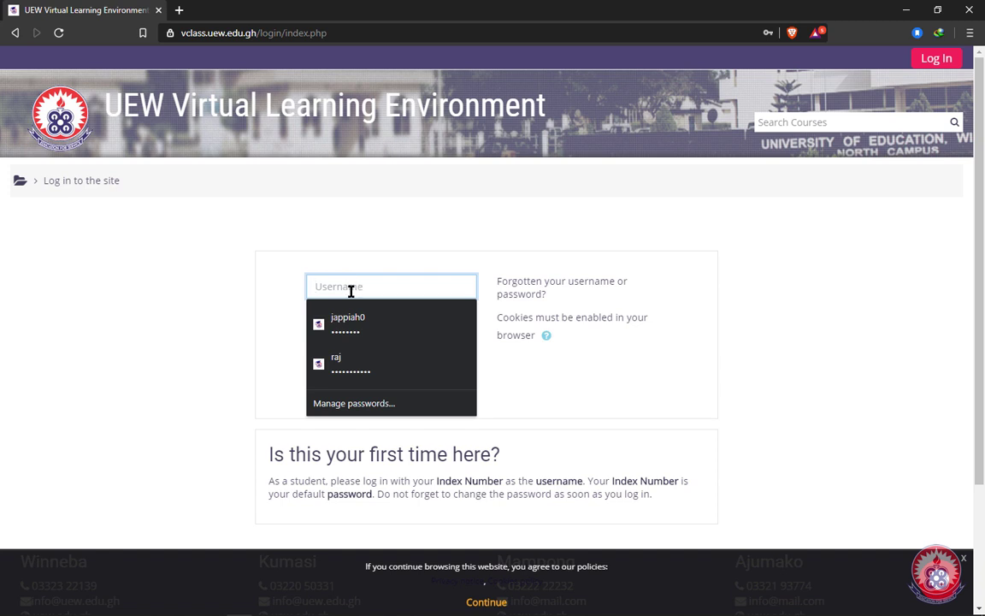
pyautogui.click(354, 328)
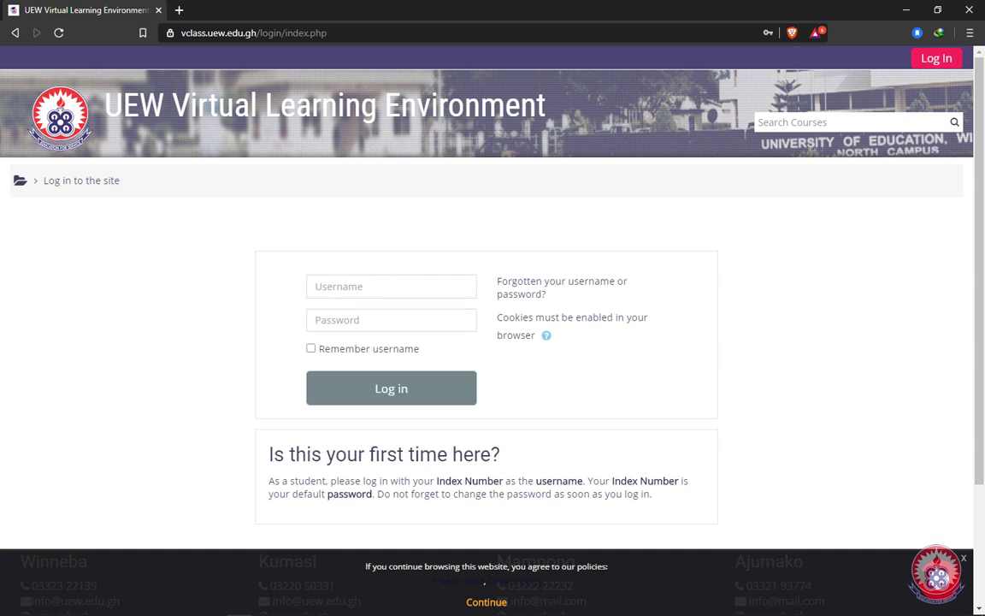
pyautogui.click(394, 287)
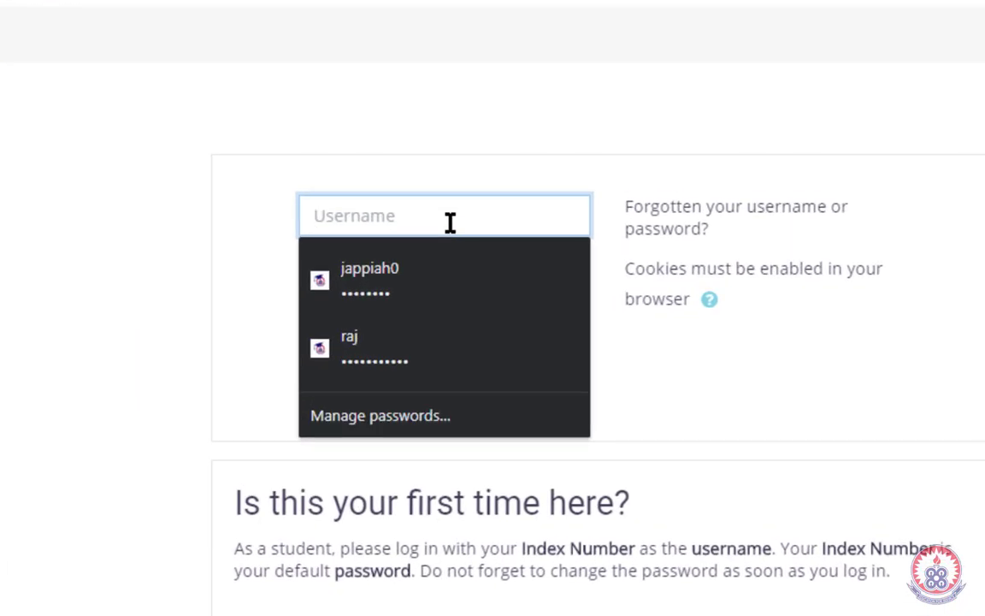
pyautogui.write('12345')
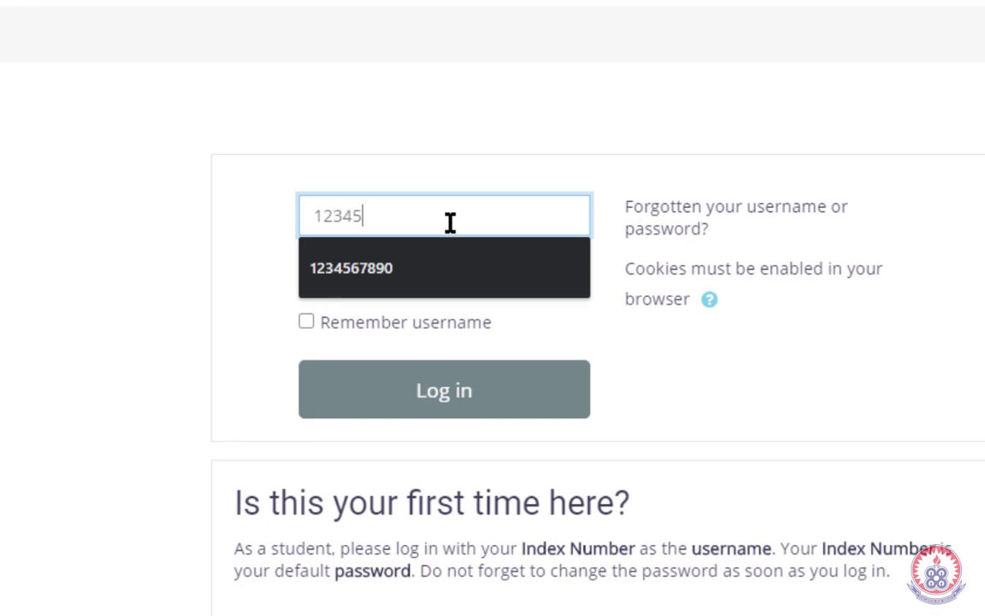
pyautogui.write('67890')
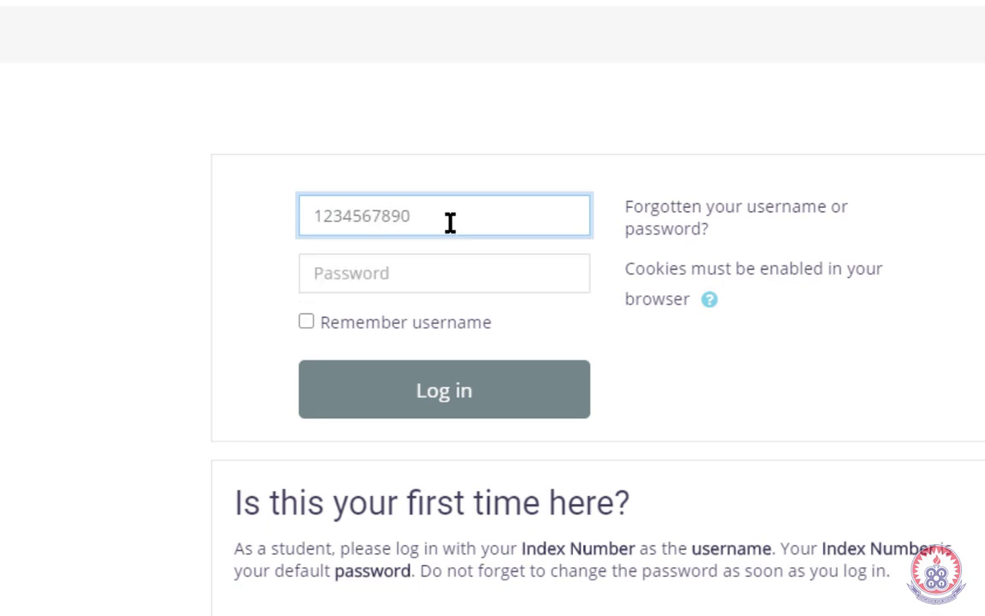
pyautogui.click(422, 279)
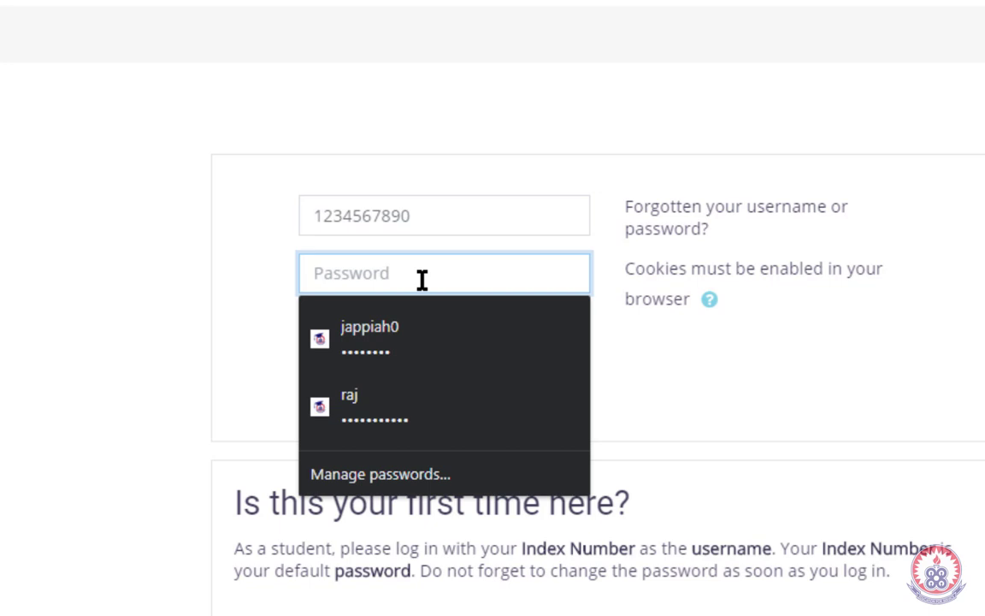
pyautogui.write('1234')
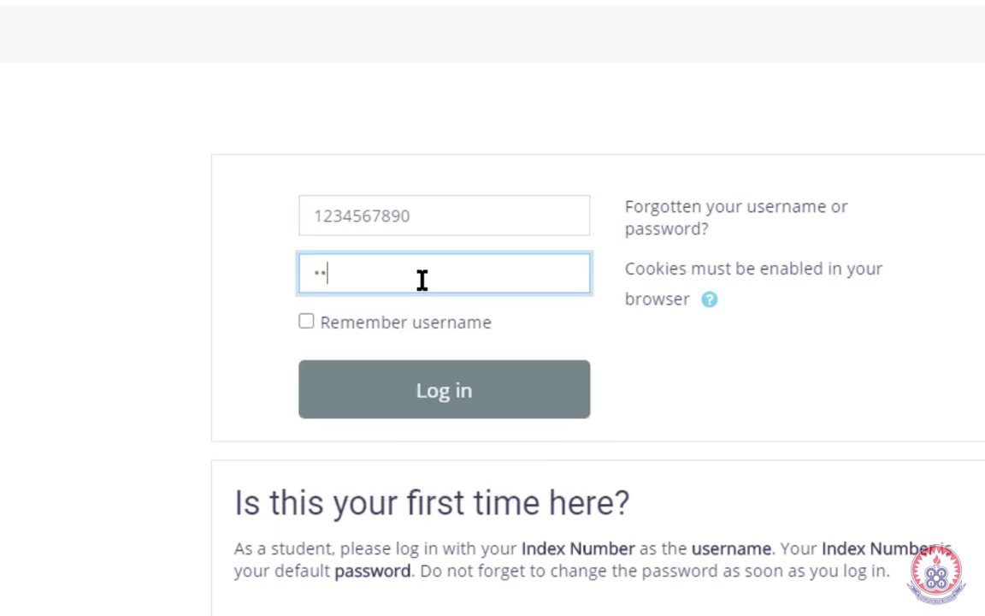
pyautogui.write('567890')
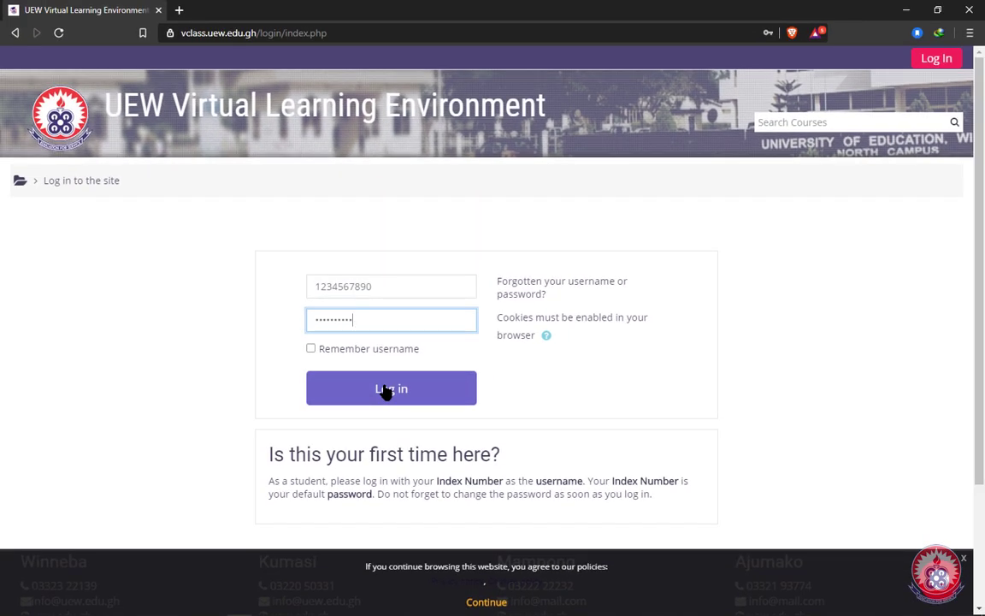
# - Log in, then enter the default password as Current password on the Change password form
pyautogui.click(385, 390)
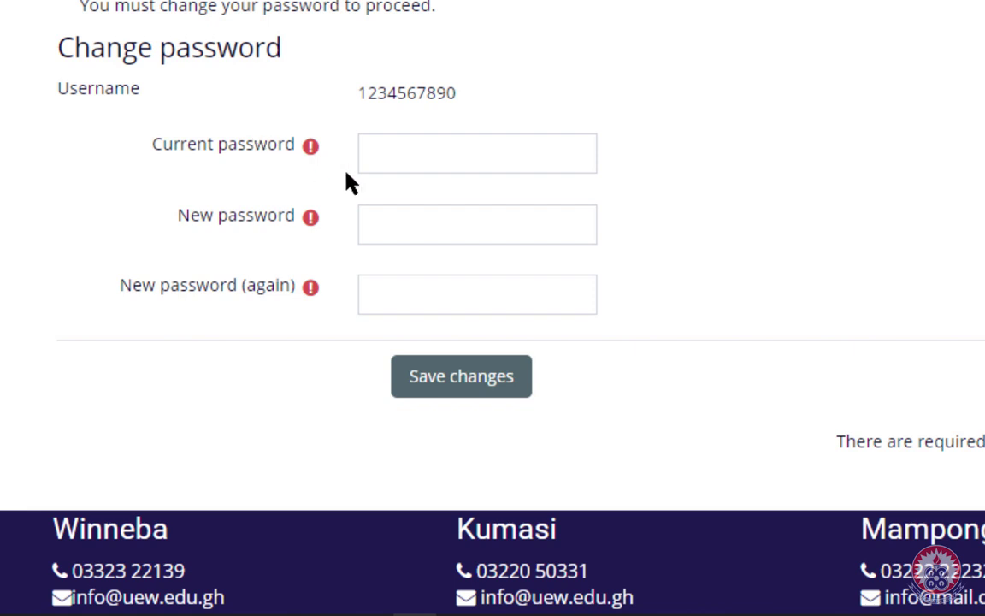
pyautogui.click(409, 149)
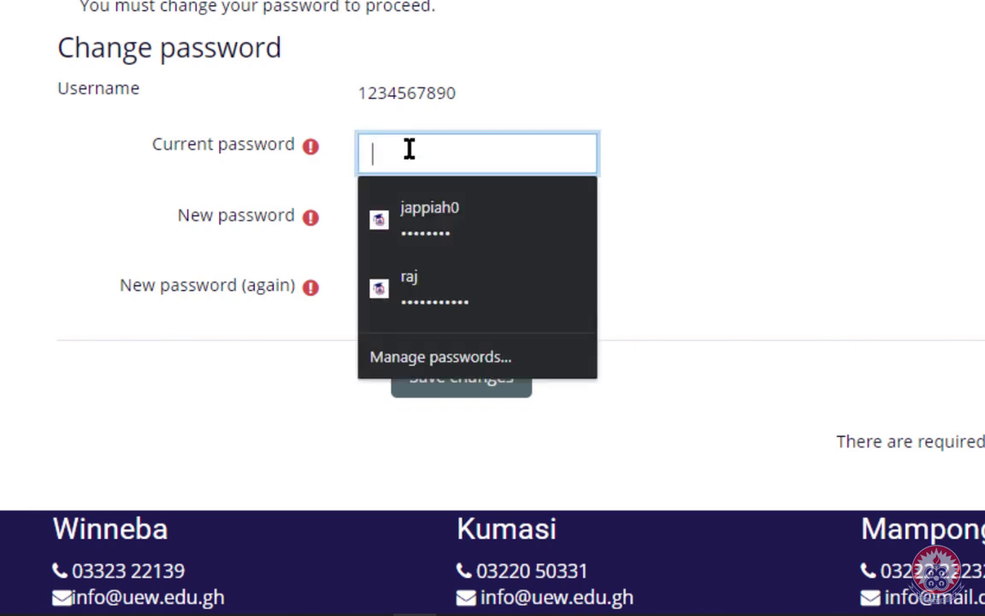
pyautogui.write('123')
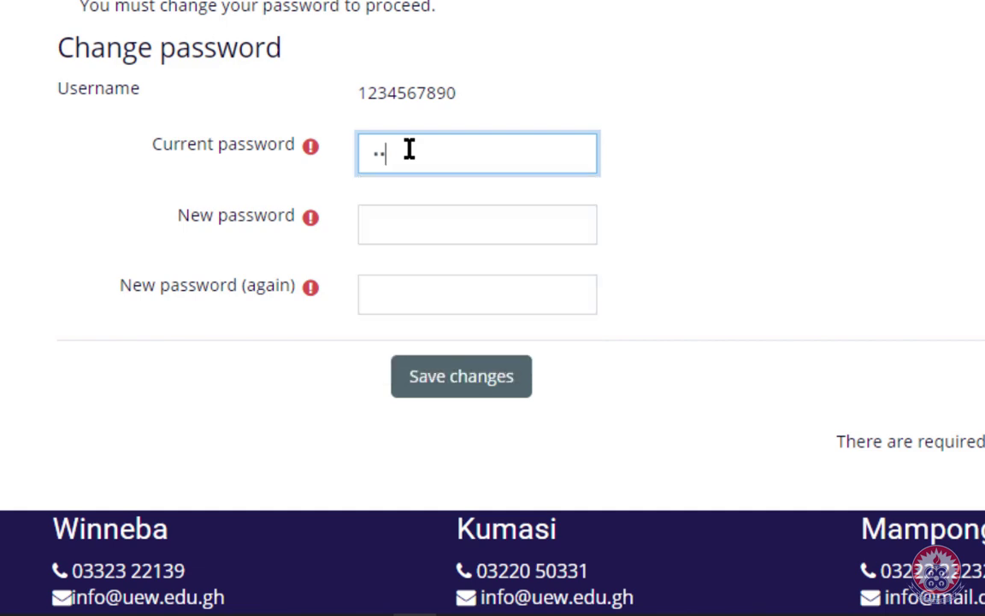
pyautogui.write('4567890')
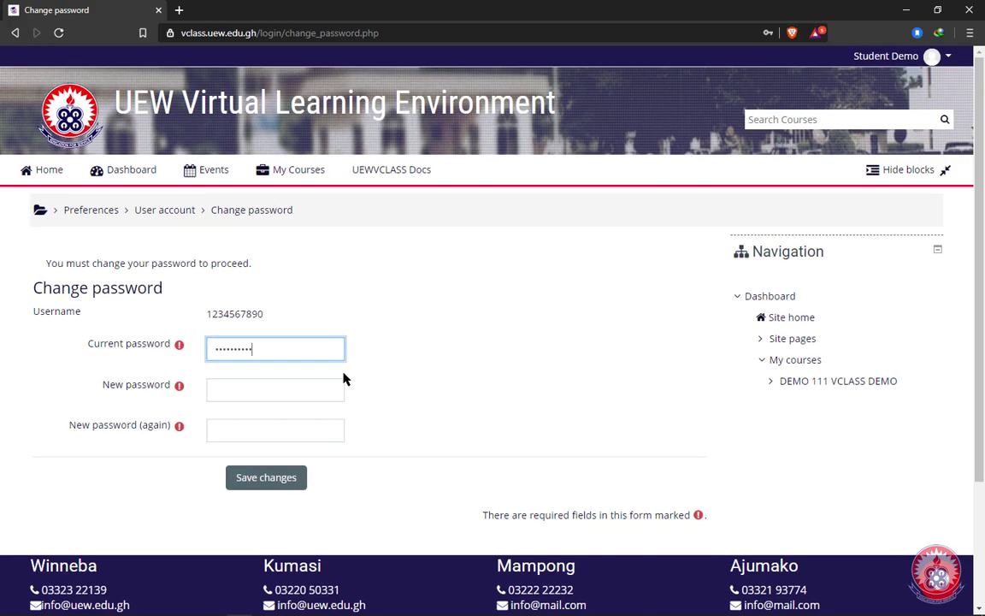
pyautogui.click(333, 392)
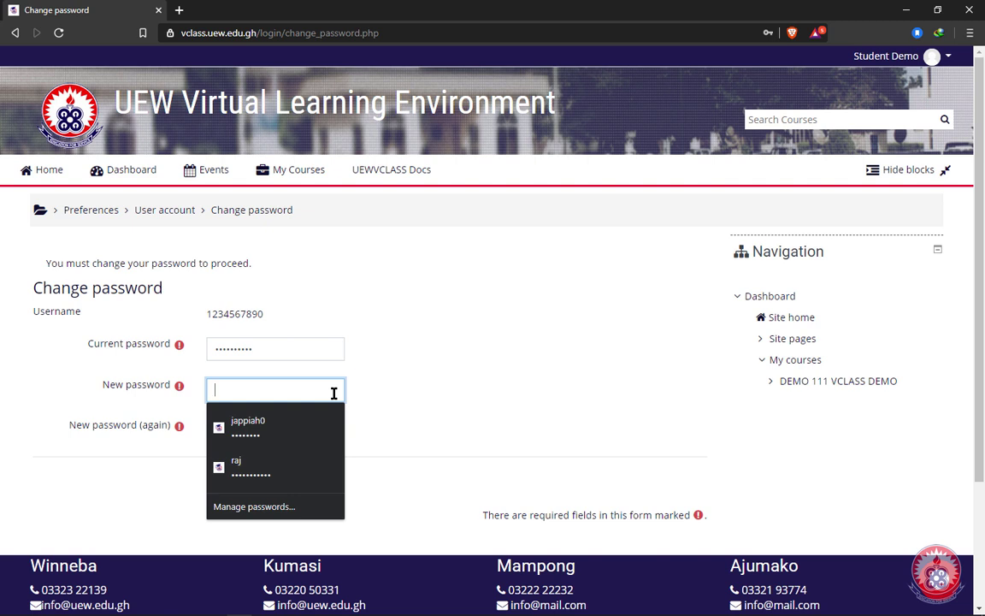
# - Type the new password in New password and New password (again), then save changes
pyautogui.write('*********')
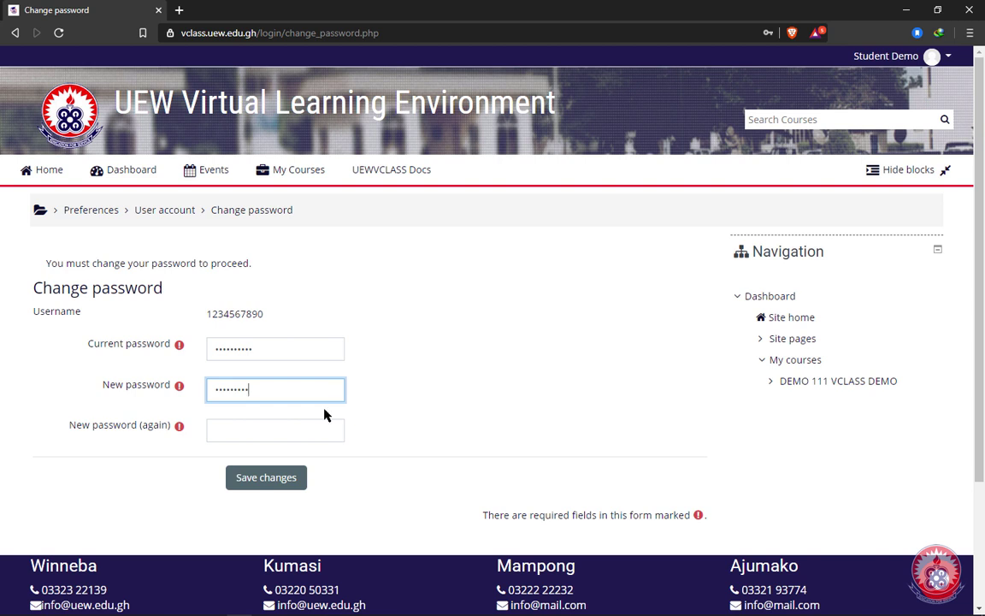
pyautogui.click(270, 431)
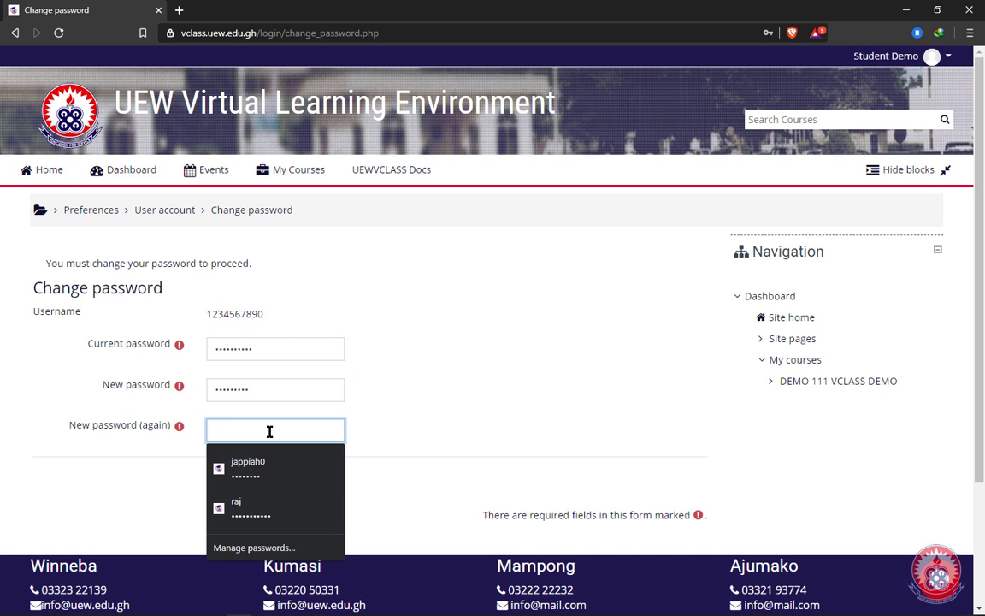
pyautogui.moveTo(257, 384); pyautogui.dragTo(205, 398)
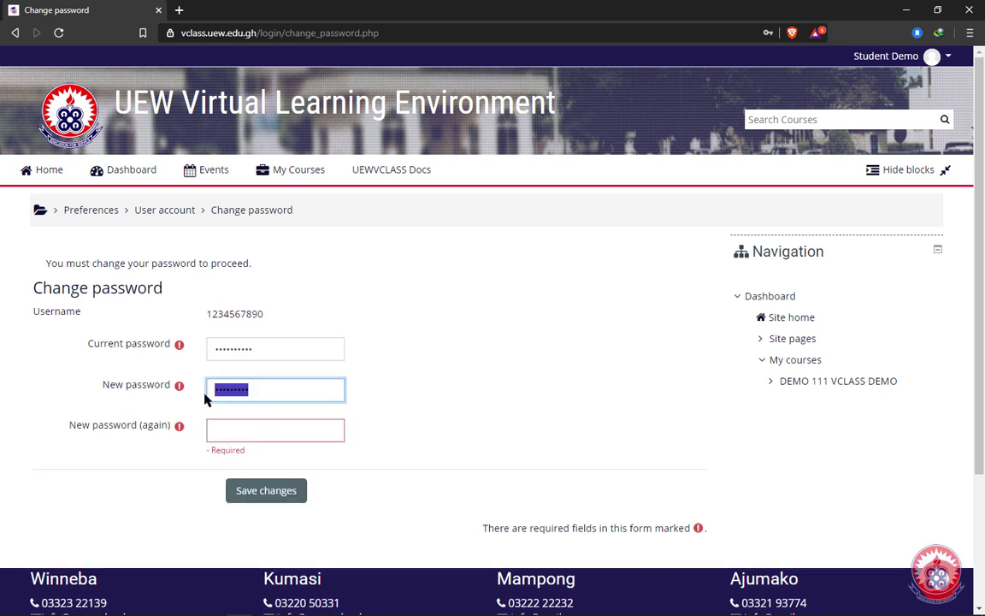
pyautogui.click(262, 393)
pyautogui.click(243, 431)
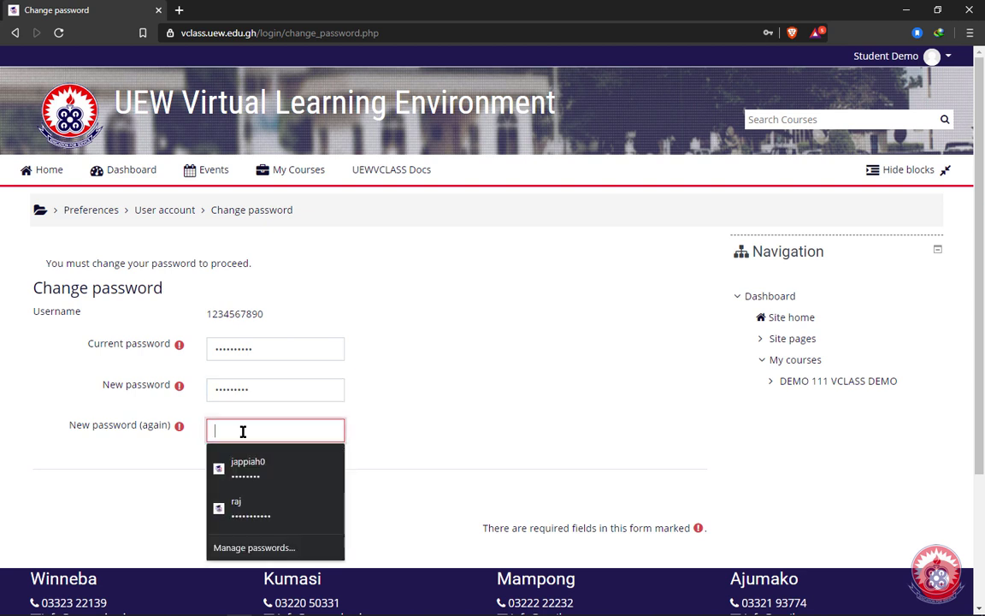
pyautogui.write('••••••')
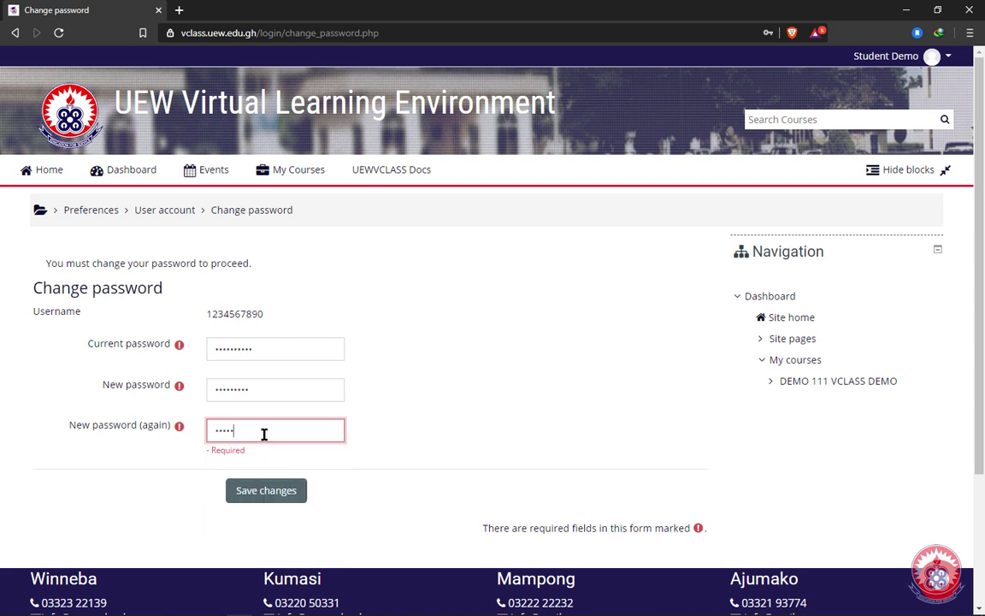
pyautogui.write('•••')
pyautogui.click(263, 496)
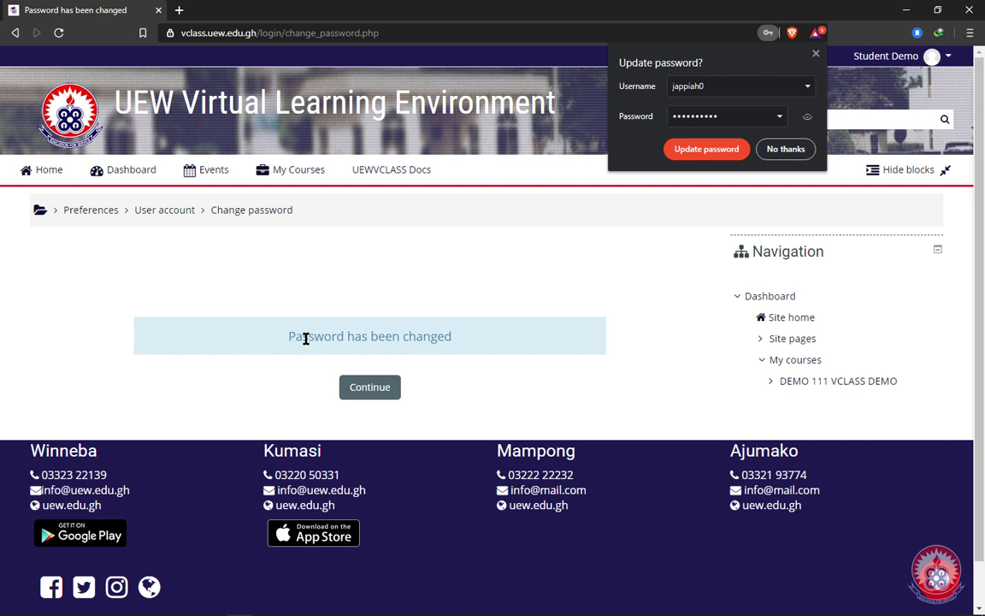
# - Continue to the Dashboard, then log out from the top-right user menu
pyautogui.click(366, 390)
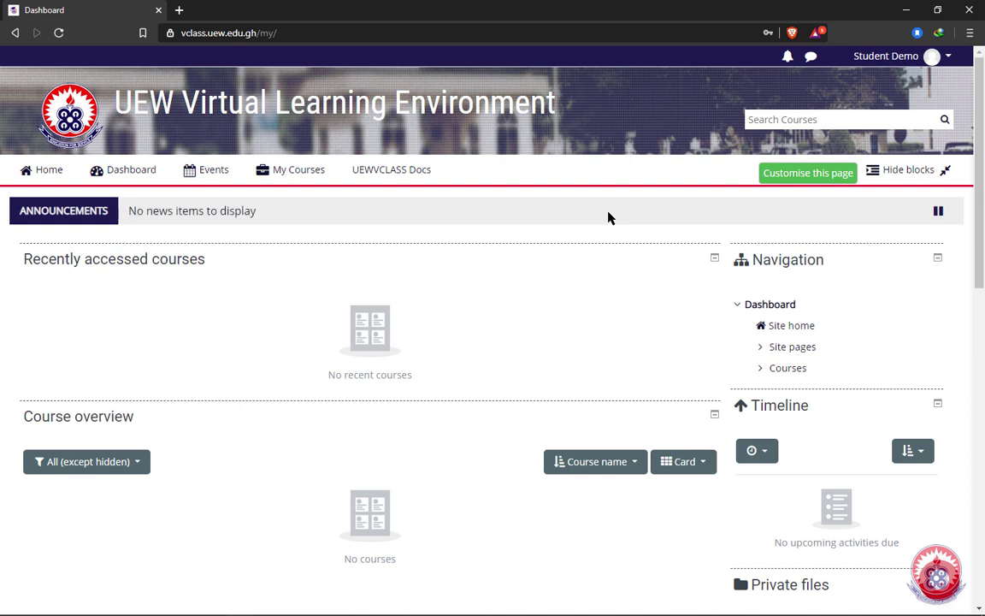
pyautogui.click(945, 64)
pyautogui.click(901, 241)
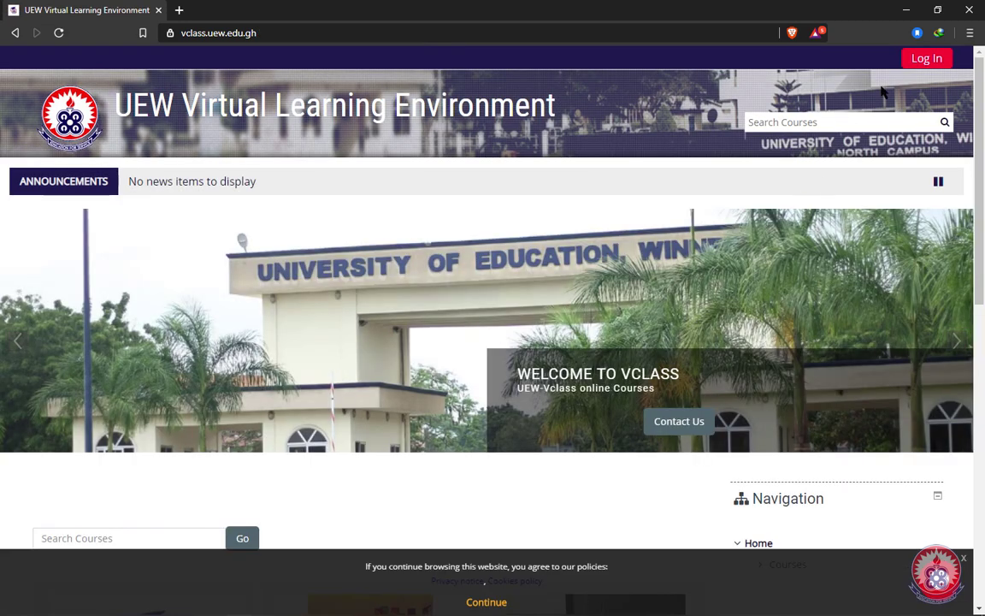
# - Log back in using the index number as username and the new password
pyautogui.click(927, 61)
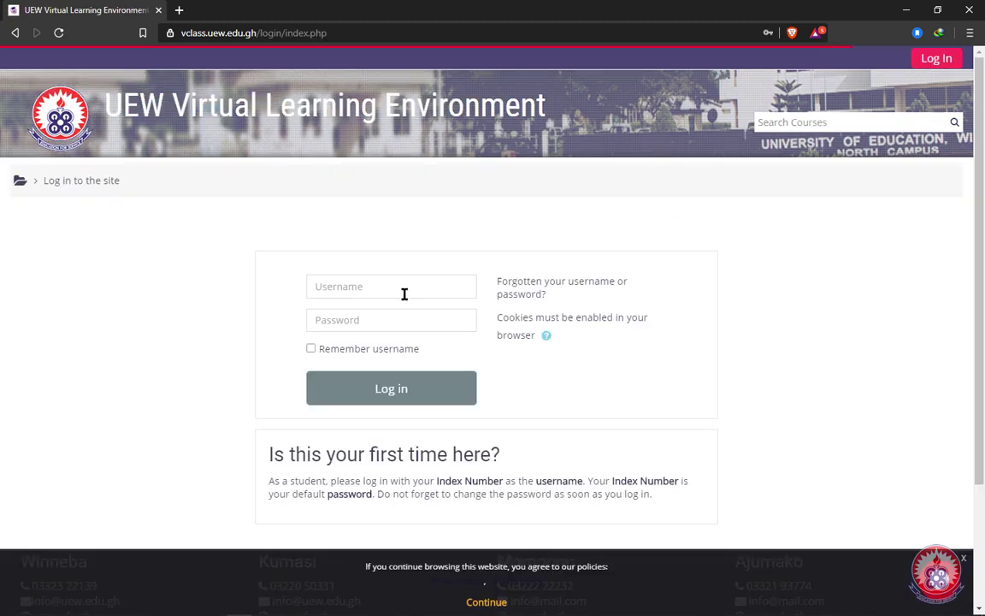
pyautogui.click(403, 289)
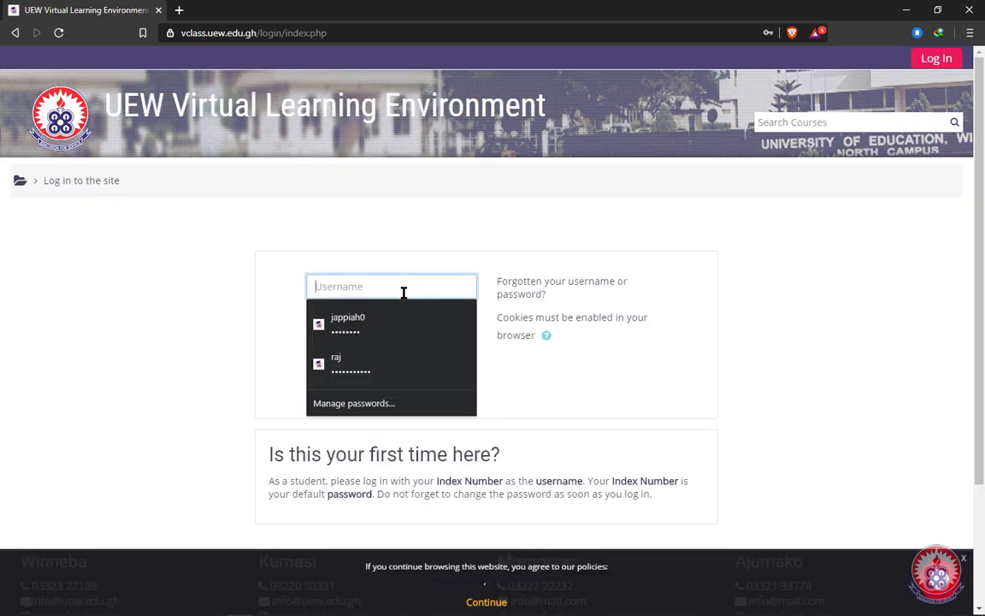
pyautogui.write('12')
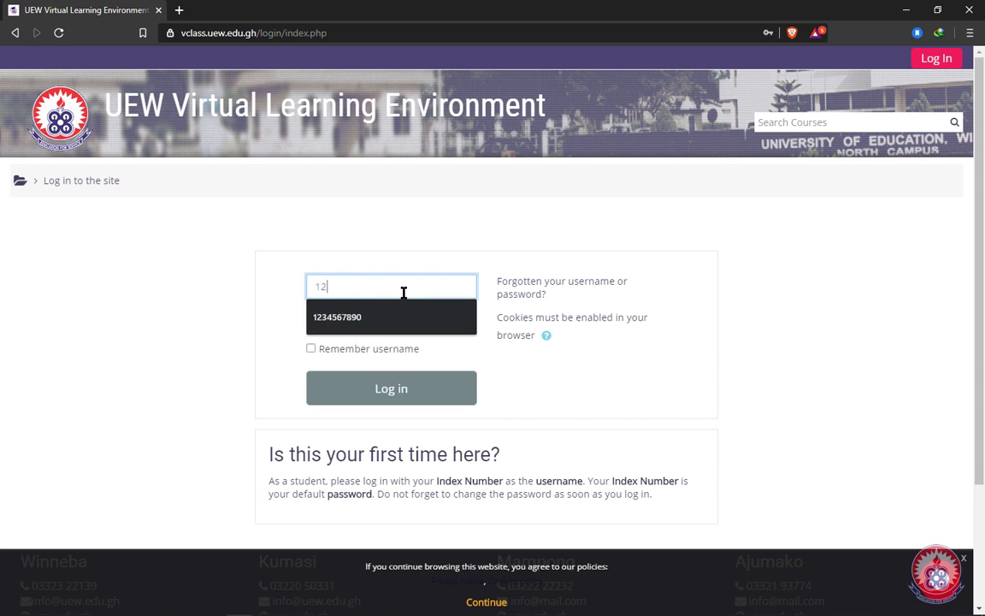
pyautogui.write('34567890')
pyautogui.click(364, 319)
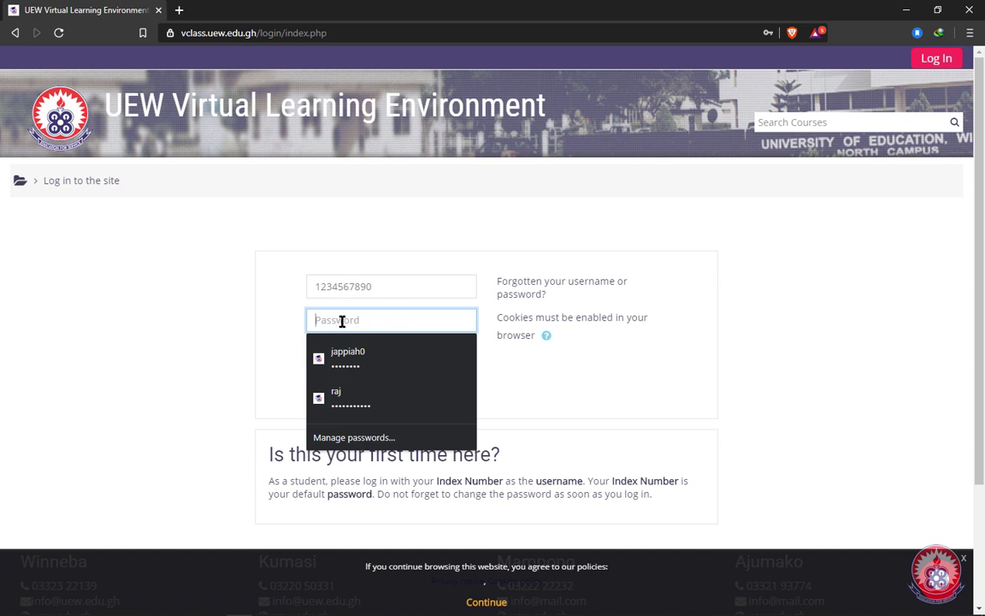
pyautogui.write('••••••')
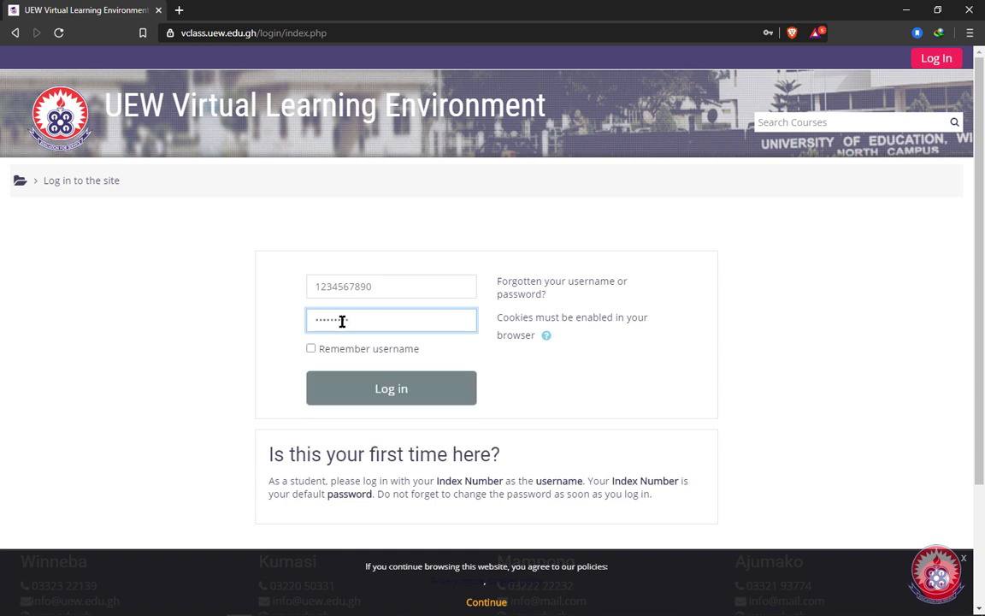
pyautogui.click(372, 393)
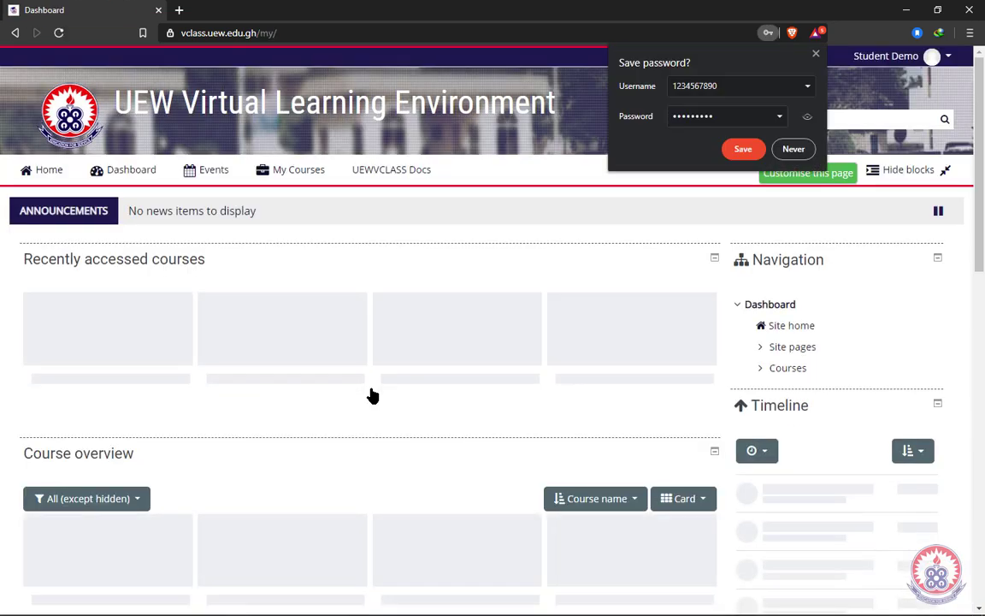